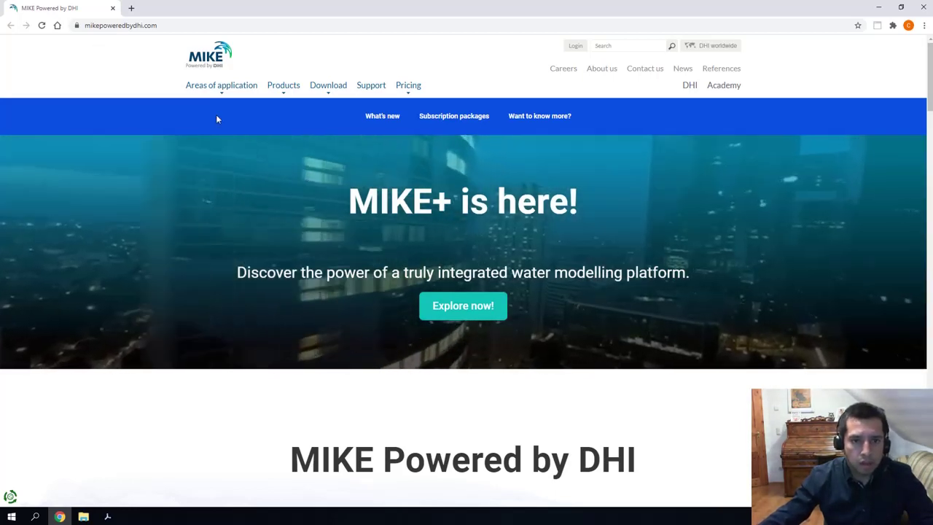
- Go to the MIKE 2021 download page and scroll to its product lists
mouse_move(332, 89)
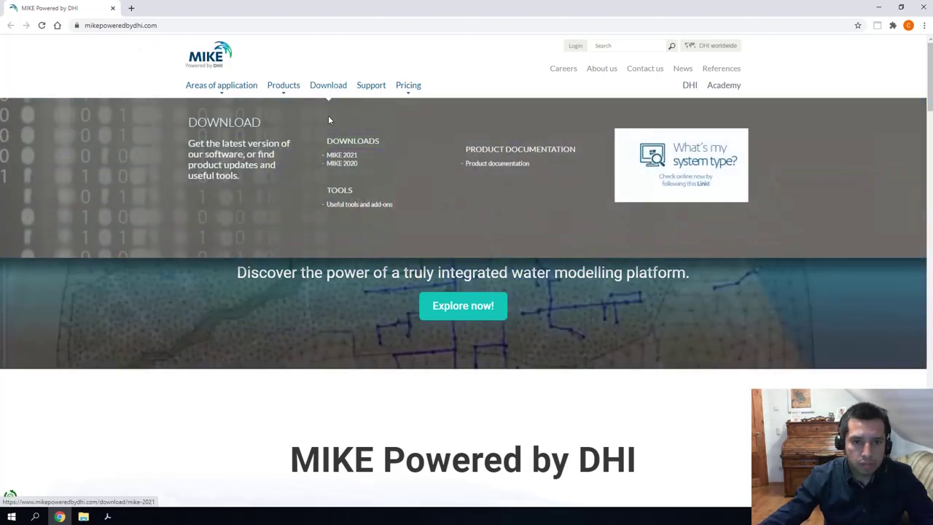
click(340, 155)
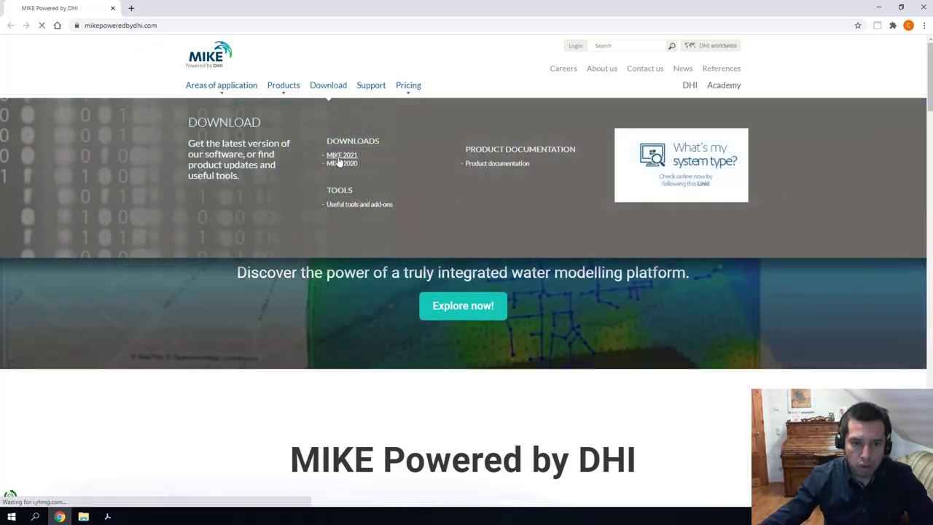
scroll(356, 208, down, 8)
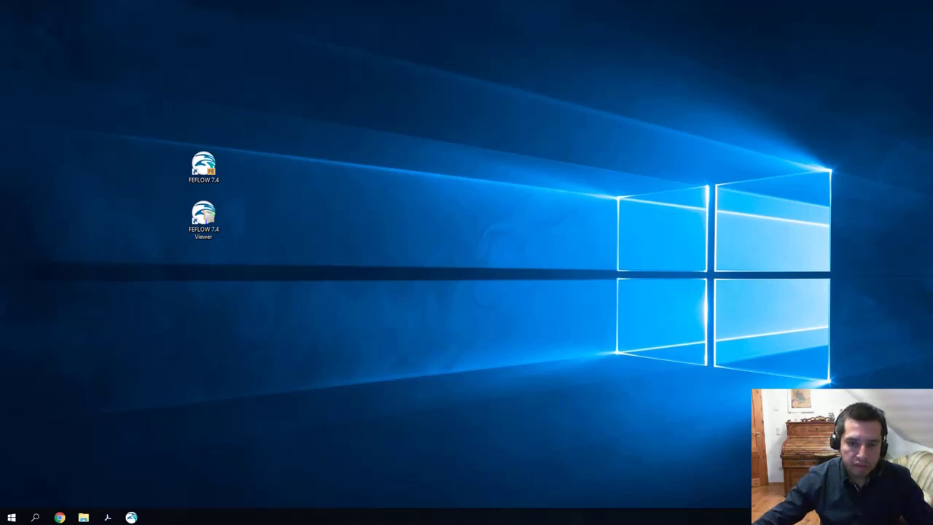
click(11, 517)
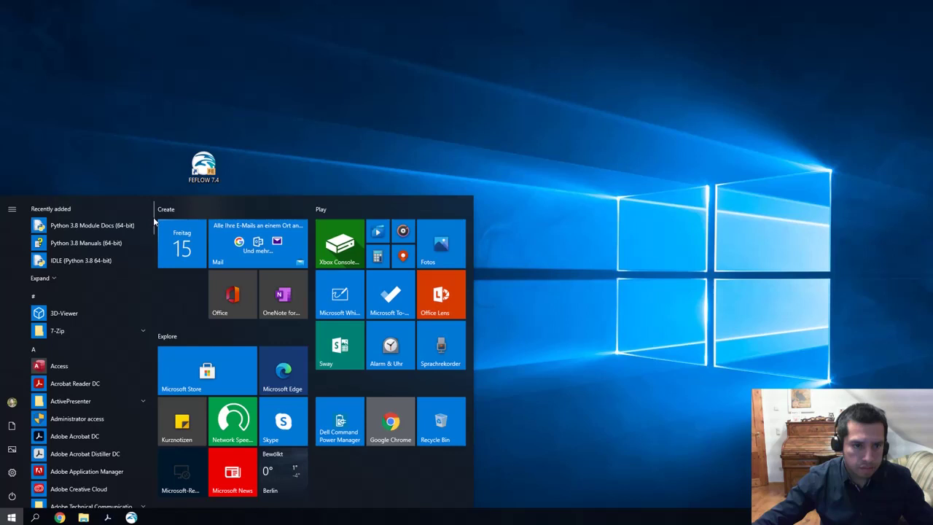
scroll(149, 249, down, 3)
drag(149, 249, 142, 309)
click(143, 255)
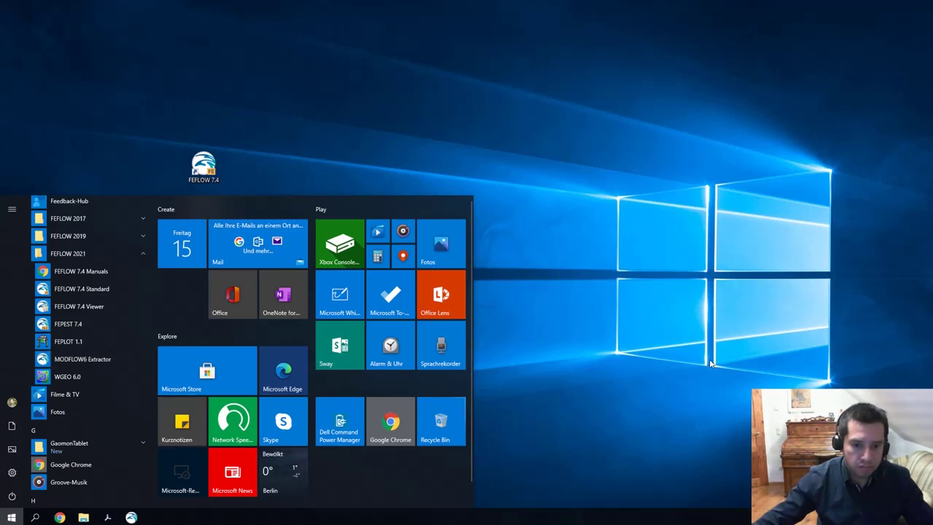
click(751, 330)
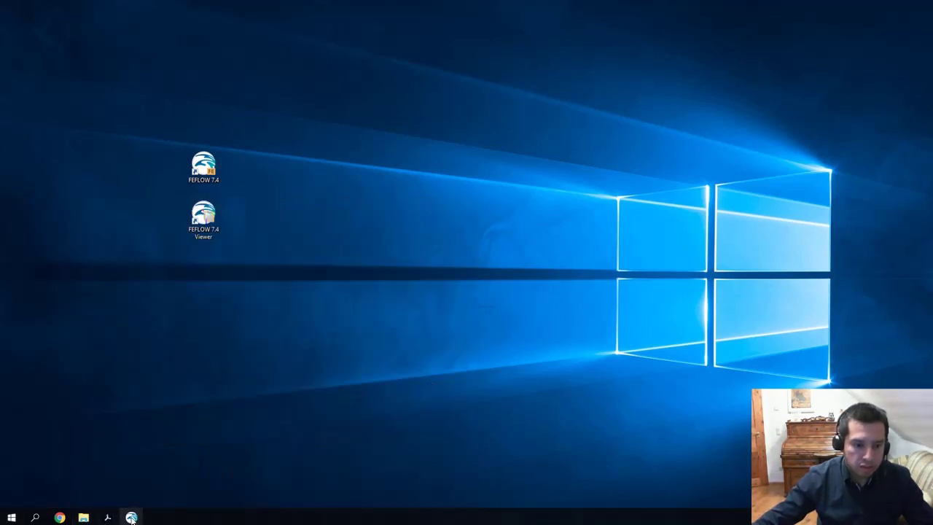
- Bring up the Modflow6 to FEFLOW converter, then return to the mf6examples.pdf document
mouse_move(132, 518)
click(166, 456)
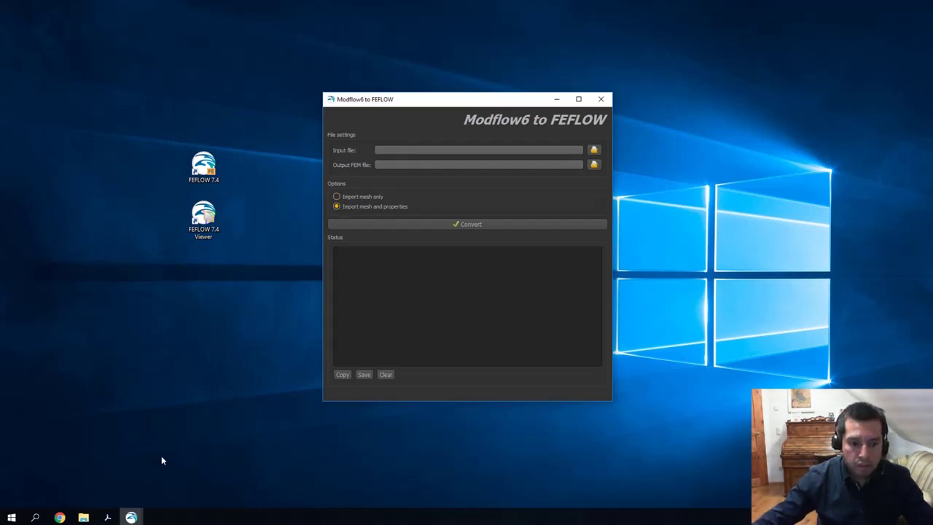
click(107, 517)
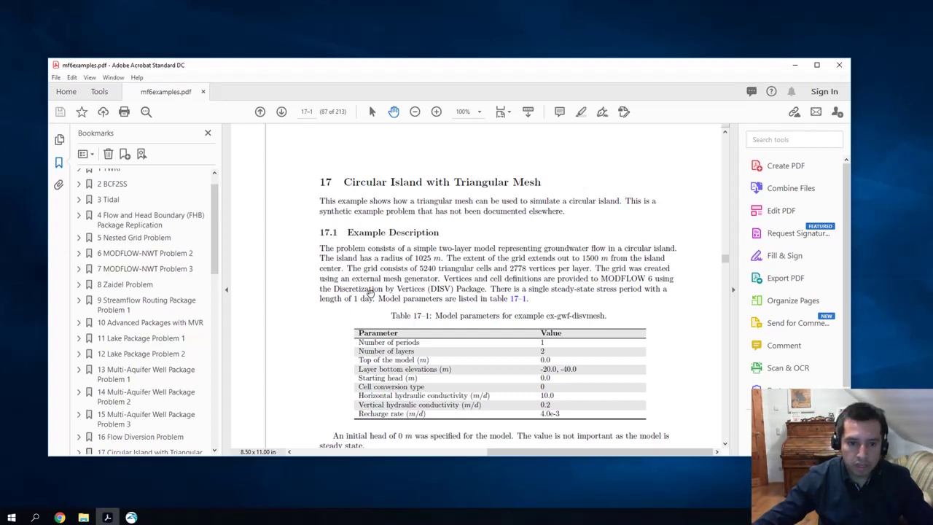
- Minimize the mf6examples.pdf Acrobat Reader window
click(794, 65)
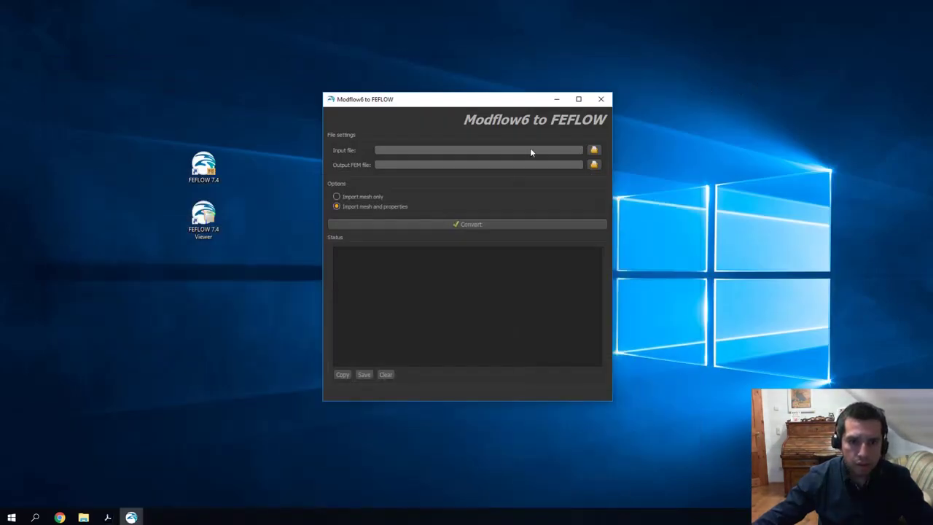
- Copy the ex-gwf-disvmesh folder's full path from its Explorer window, then minimize it
click(83, 516)
click(73, 464)
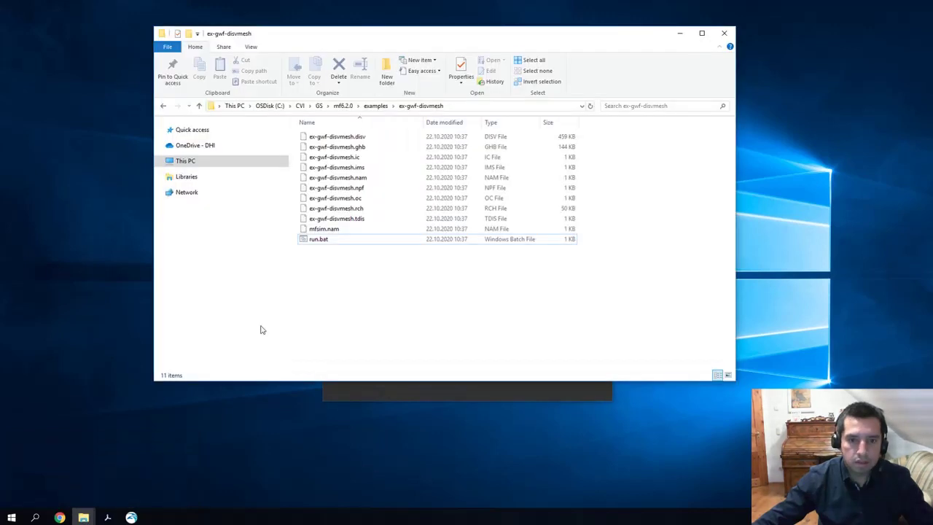
drag(521, 36, 576, 46)
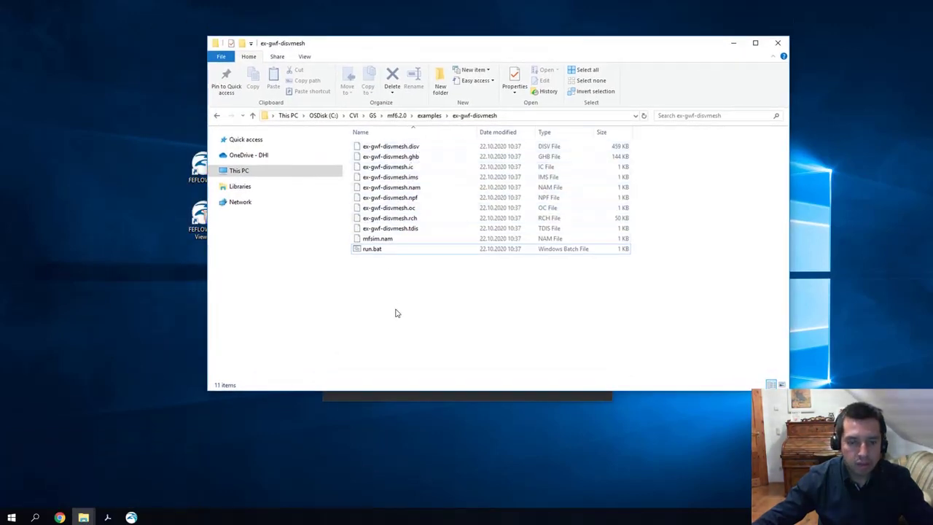
click(420, 187)
click(513, 115)
key(ctrl+c)
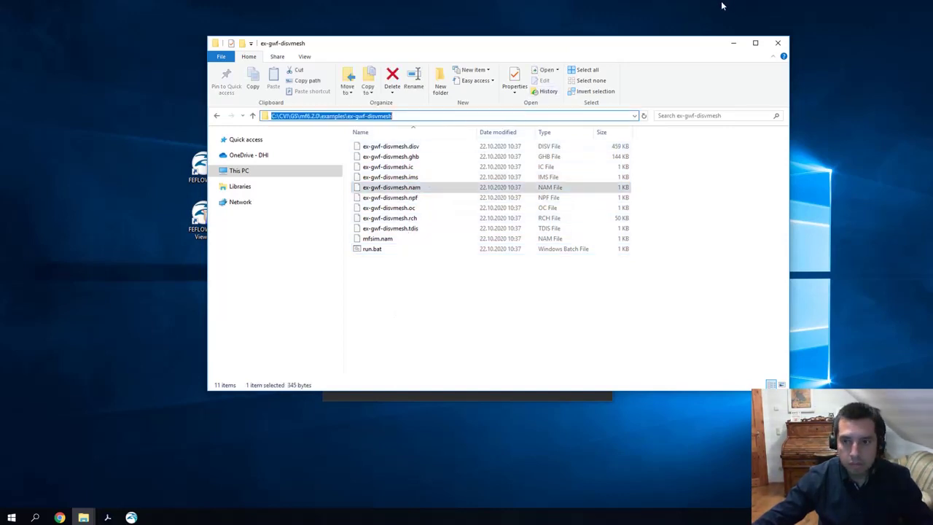
click(733, 43)
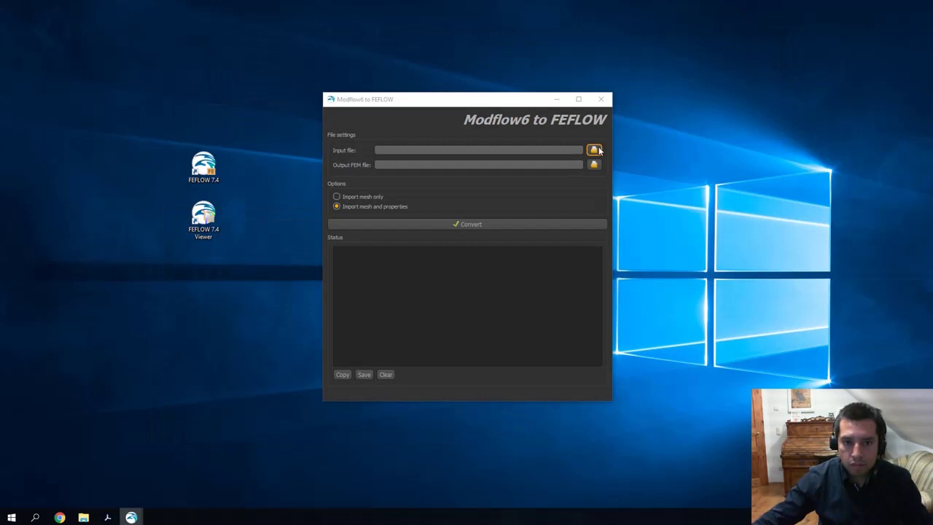
- Set the converter's input file to ex-gwf-disvmesh.nam from the pasted example folder path
click(594, 150)
key(ctrl+v)
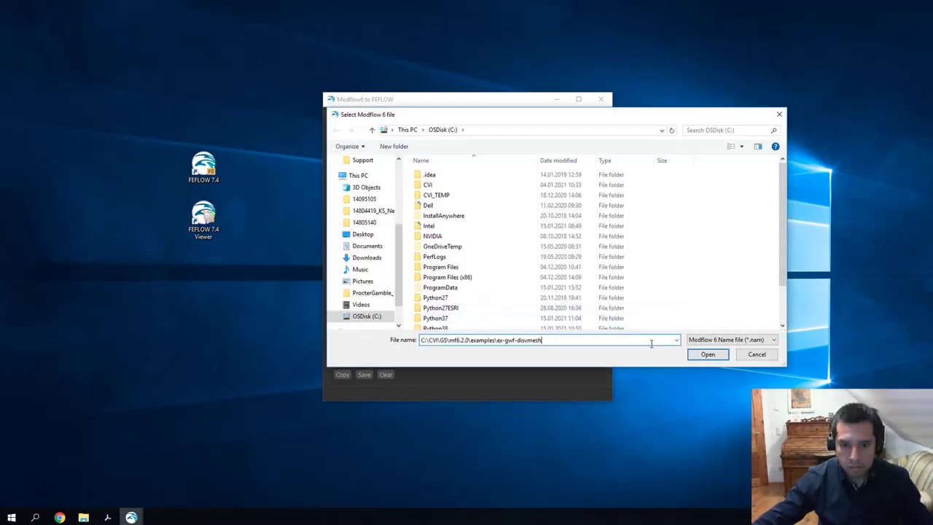
click(706, 354)
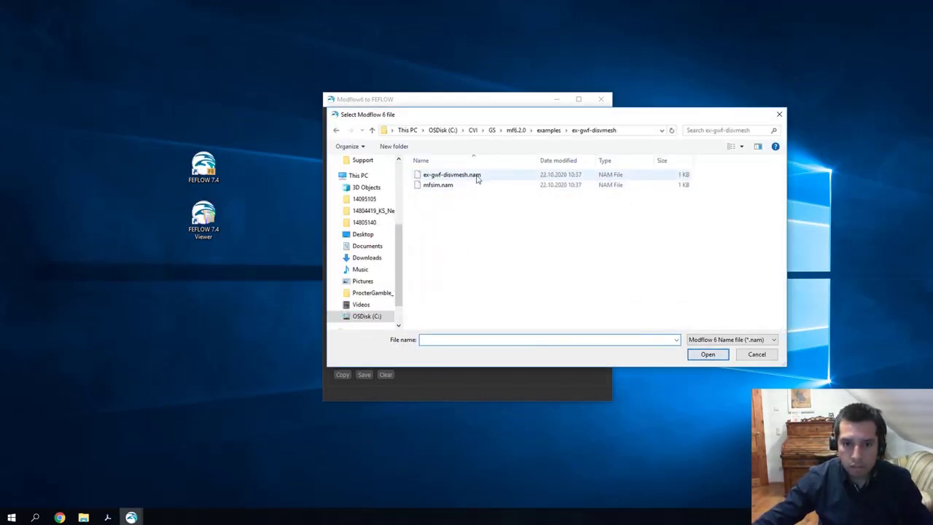
double_click(452, 175)
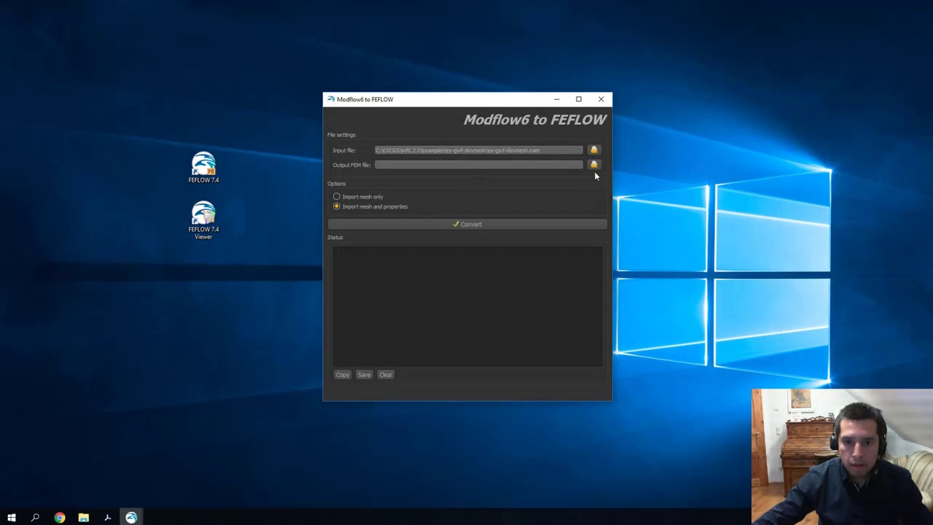
- Set the output FEM file to C:\tutorials\femdata\modflowconversion.fem
click(593, 165)
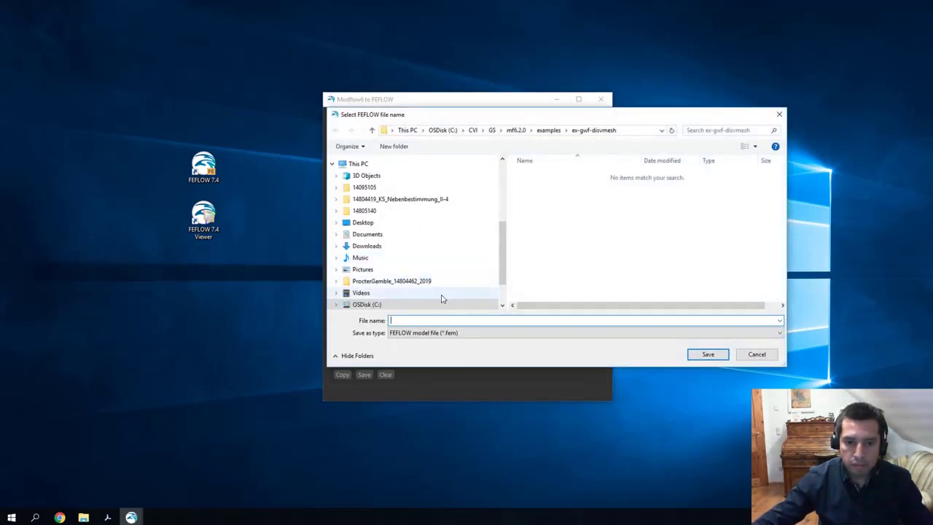
click(440, 303)
scroll(533, 289, down, 3)
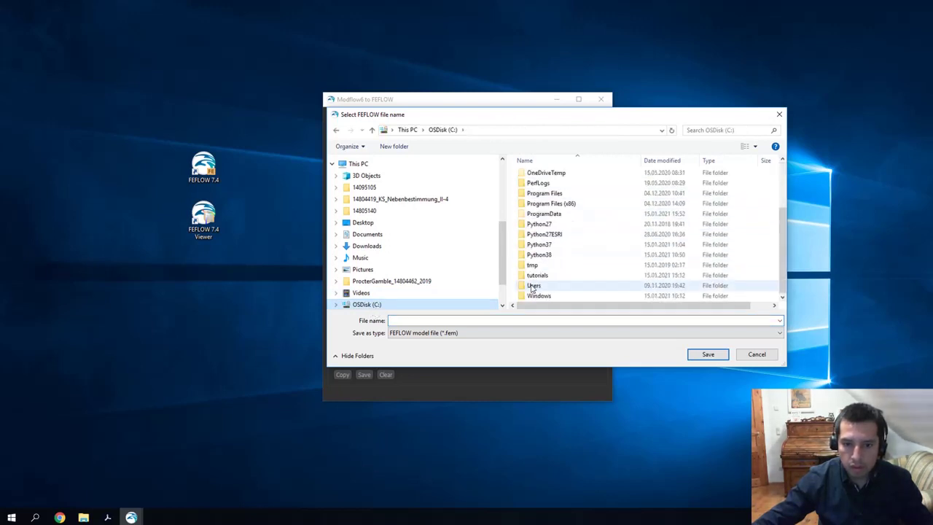
double_click(540, 276)
click(543, 200)
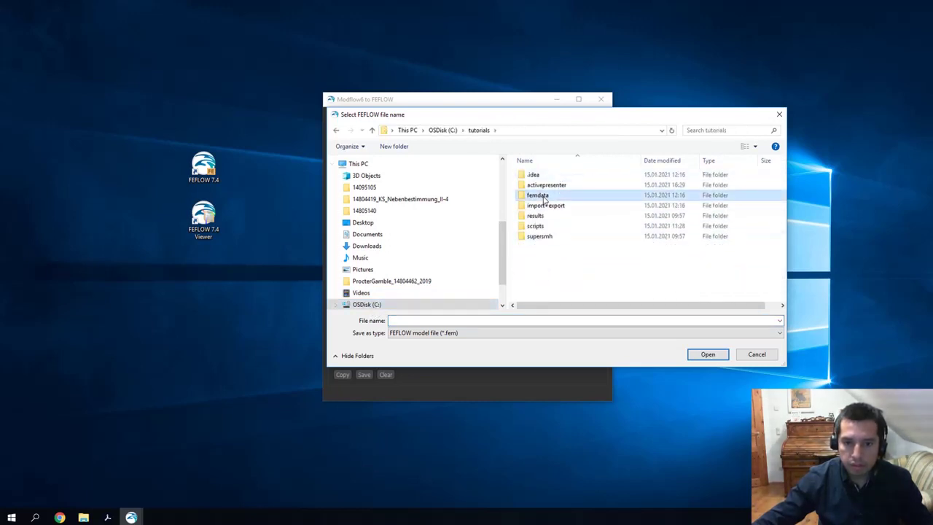
double_click(543, 200)
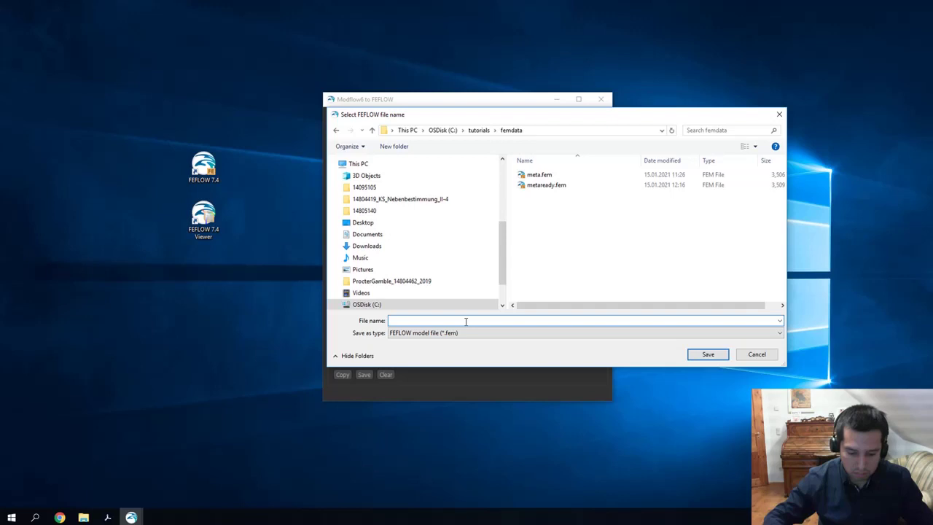
text(modflow)
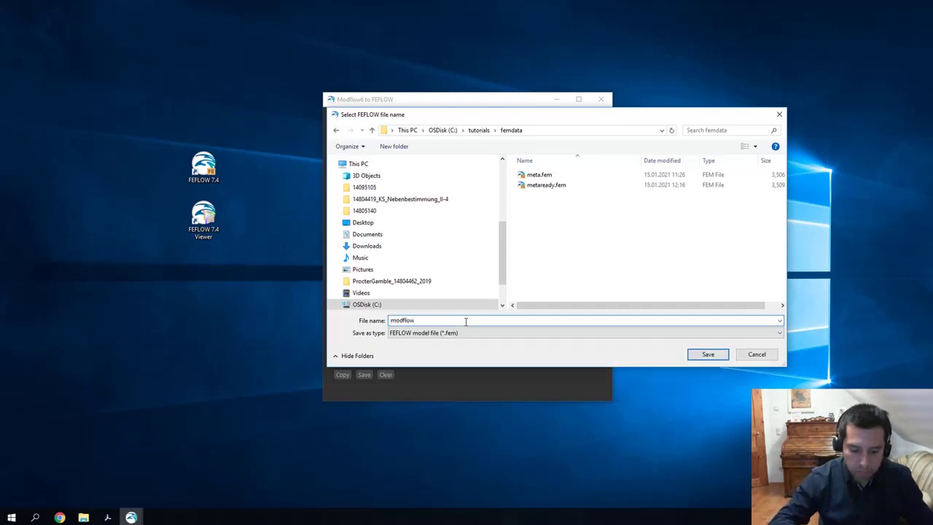
text(conversion)
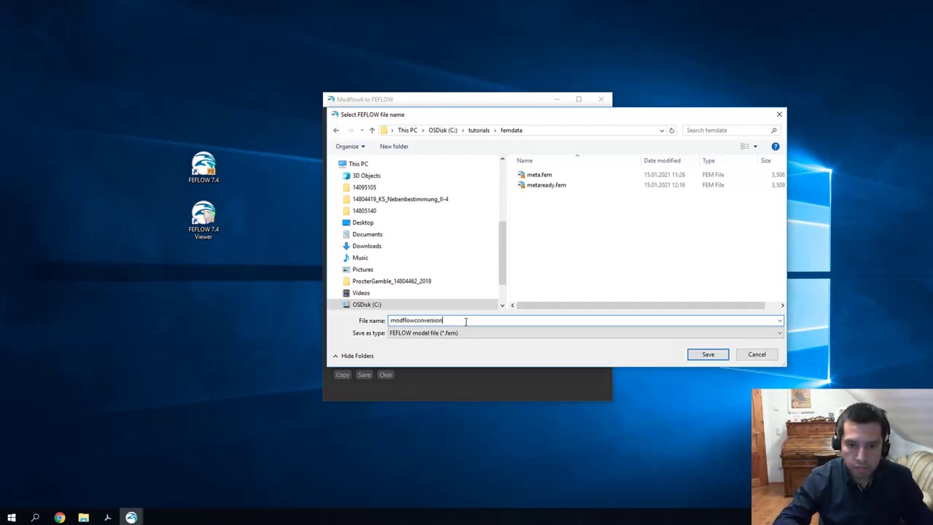
key(Return)
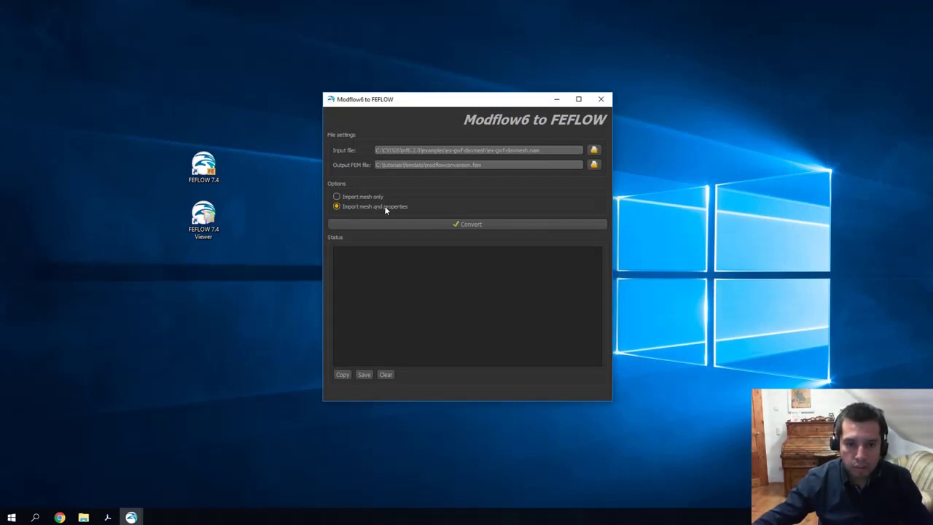
- Convert the MODFLOW 6 model to modflowconversion.fem and dismiss the success message
click(451, 225)
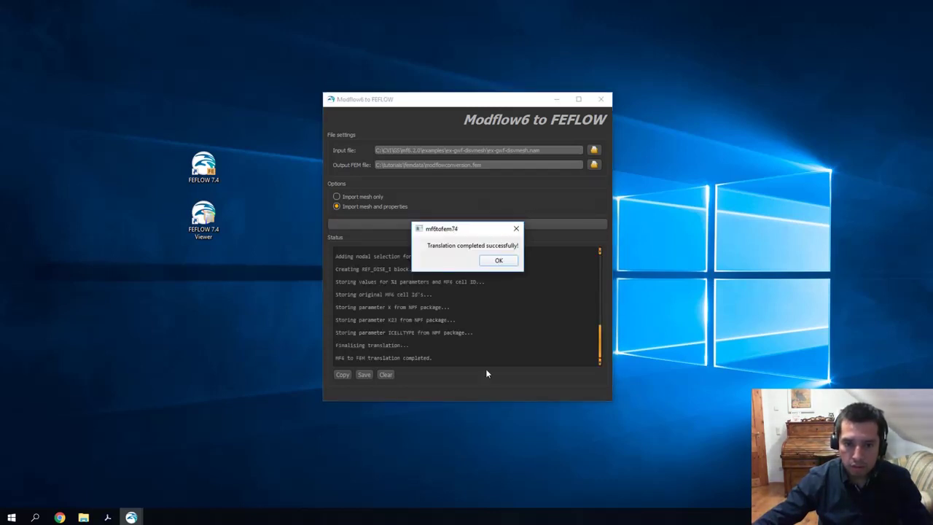
click(509, 260)
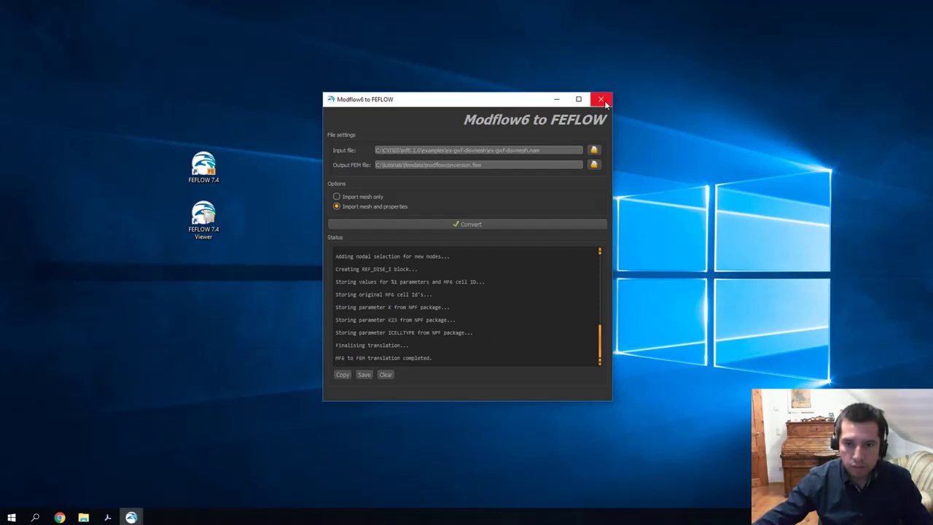
- Minimize the converter and launch FEFLOW 7.4 Viewer
click(556, 99)
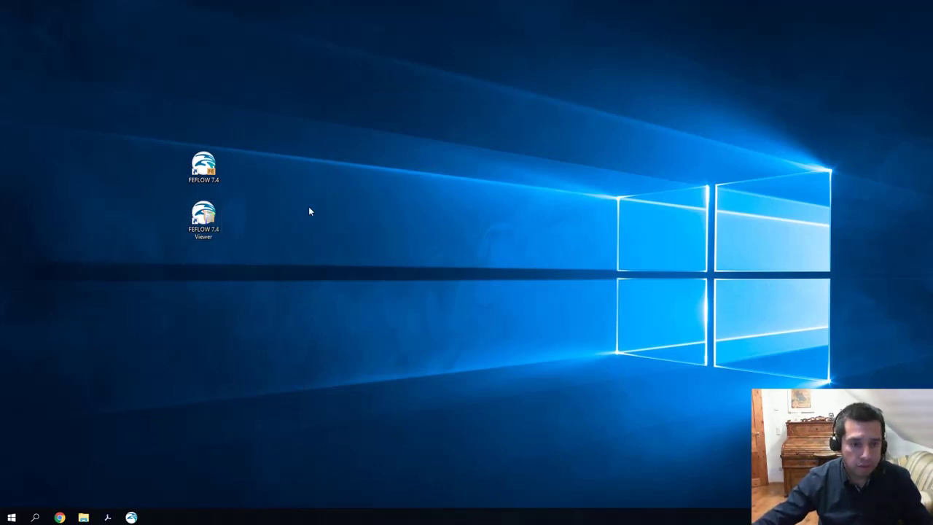
click(205, 215)
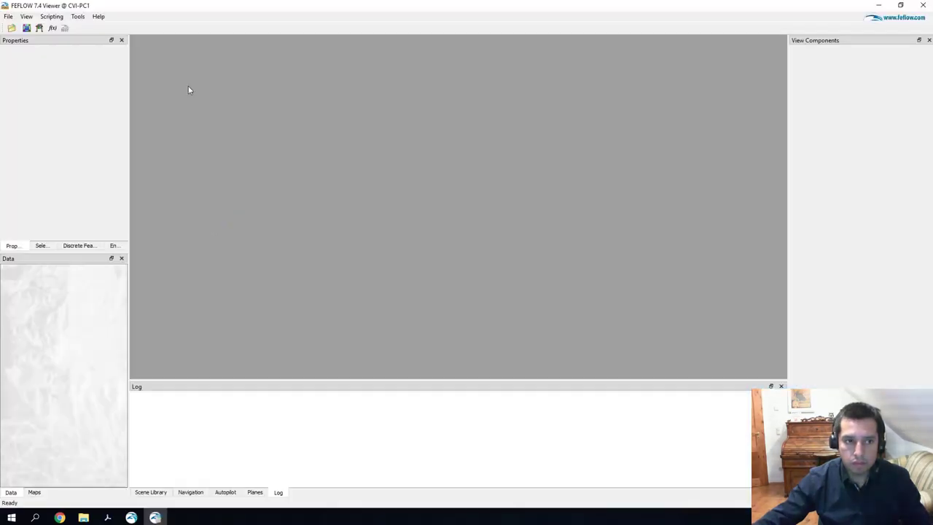
- Open C:\tutorials\femdata\modflowconversion.fem in the viewer
click(11, 29)
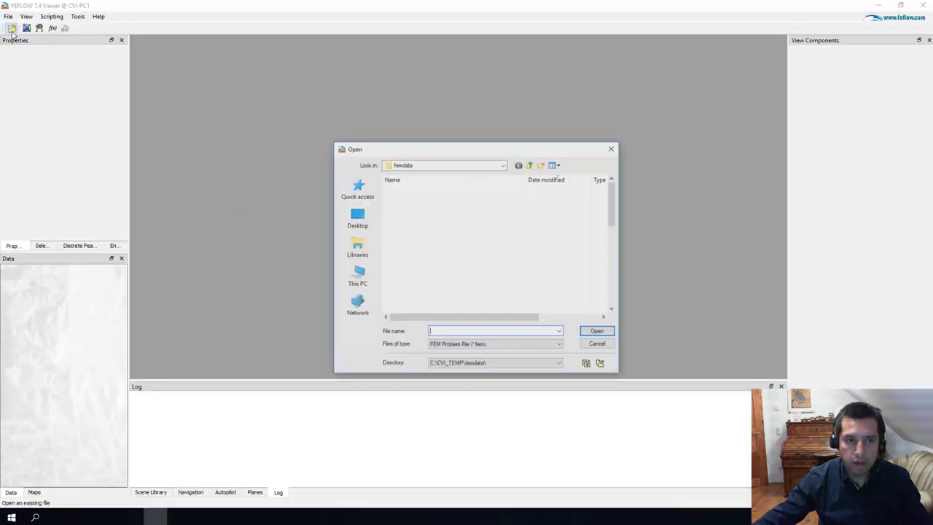
click(471, 163)
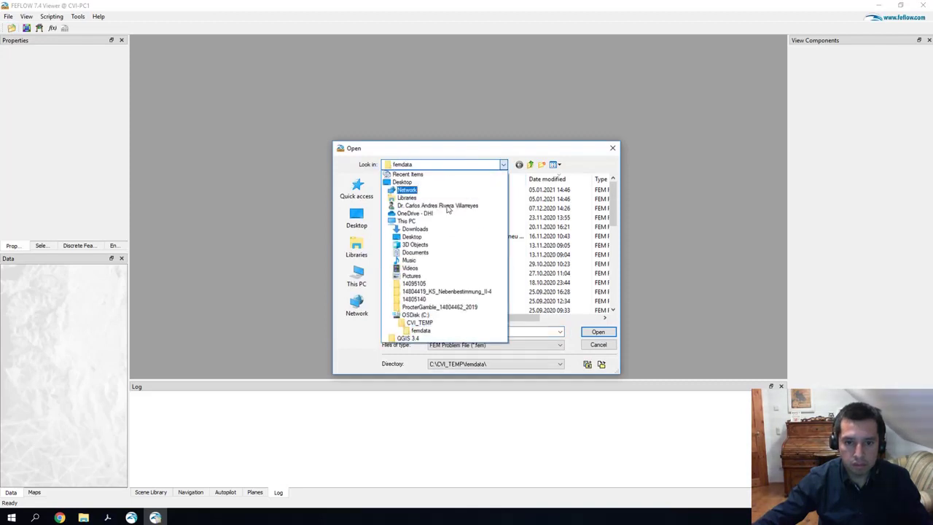
click(415, 314)
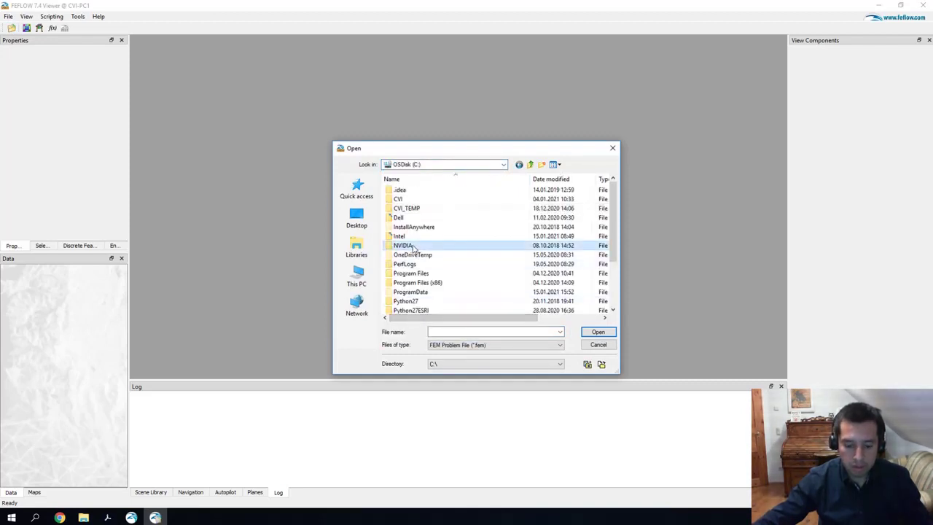
scroll(413, 249, down, 3)
double_click(413, 248)
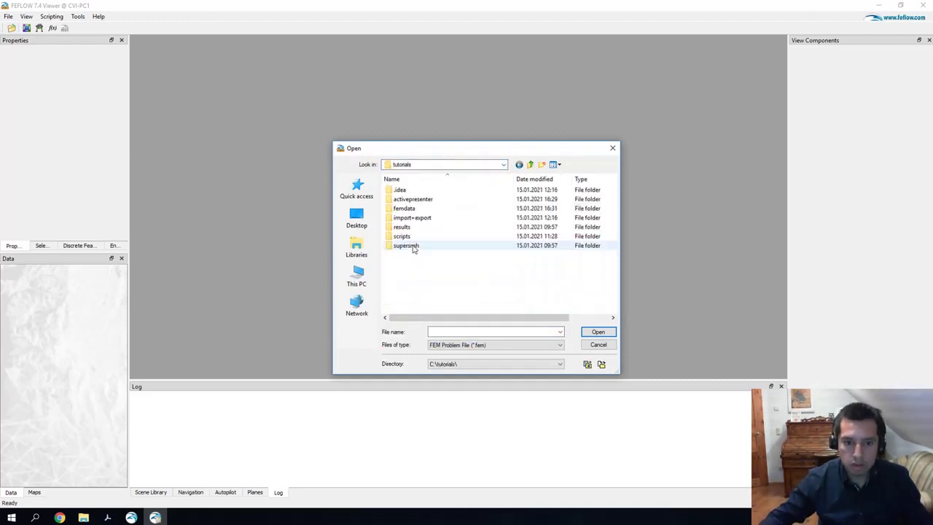
double_click(402, 208)
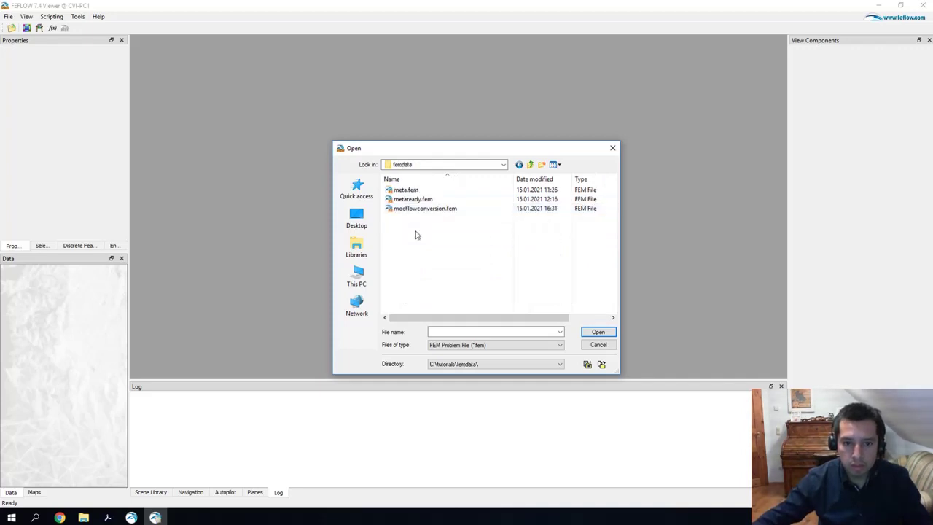
click(420, 209)
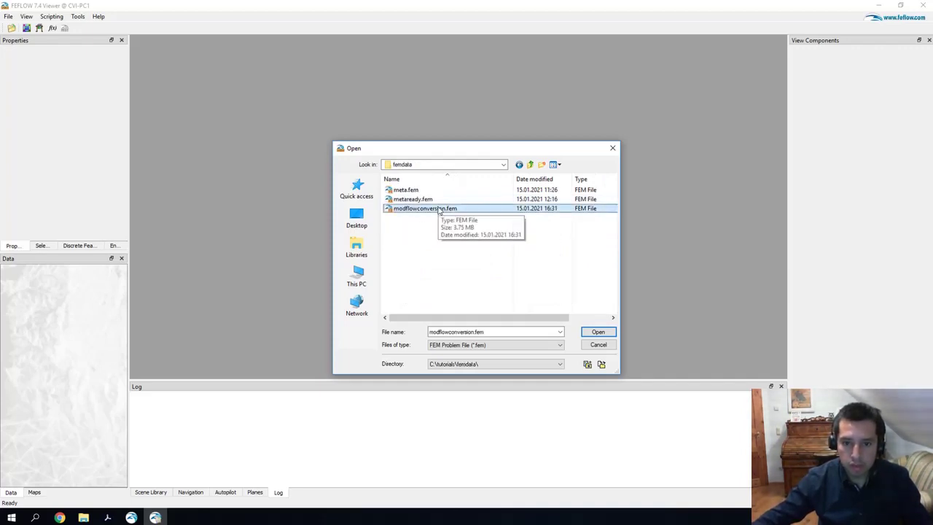
double_click(439, 209)
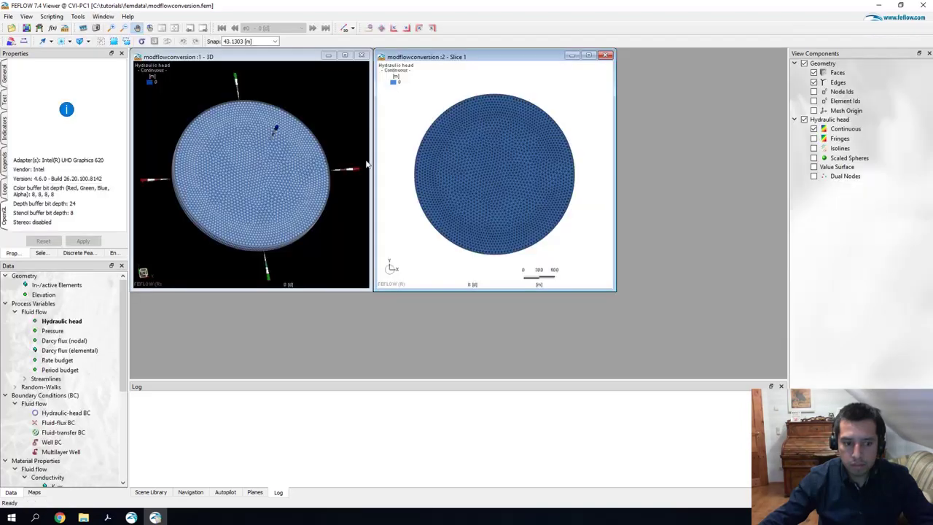
- Maximize the 3D view and rotate and zoom the mesh disc to show its thickness
click(345, 55)
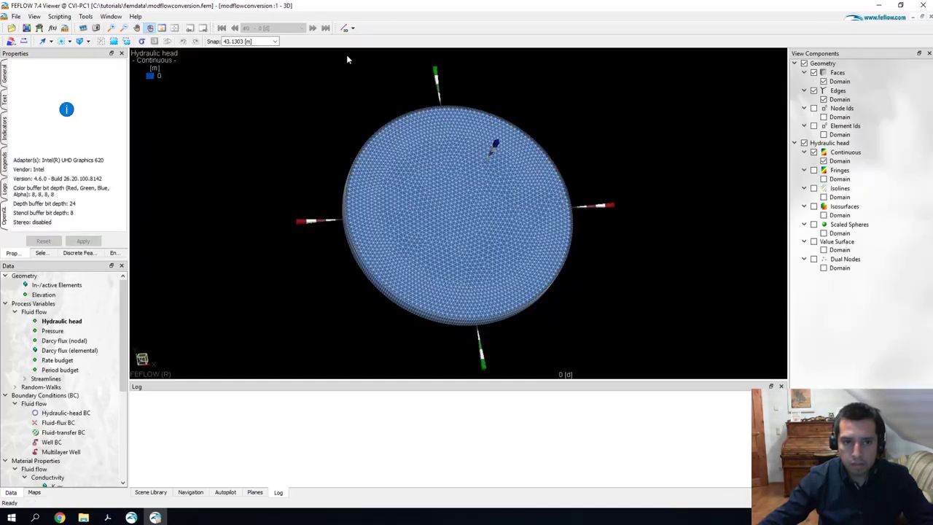
drag(432, 288, 427, 205)
scroll(425, 222, up, 5)
scroll(408, 251, down, 3)
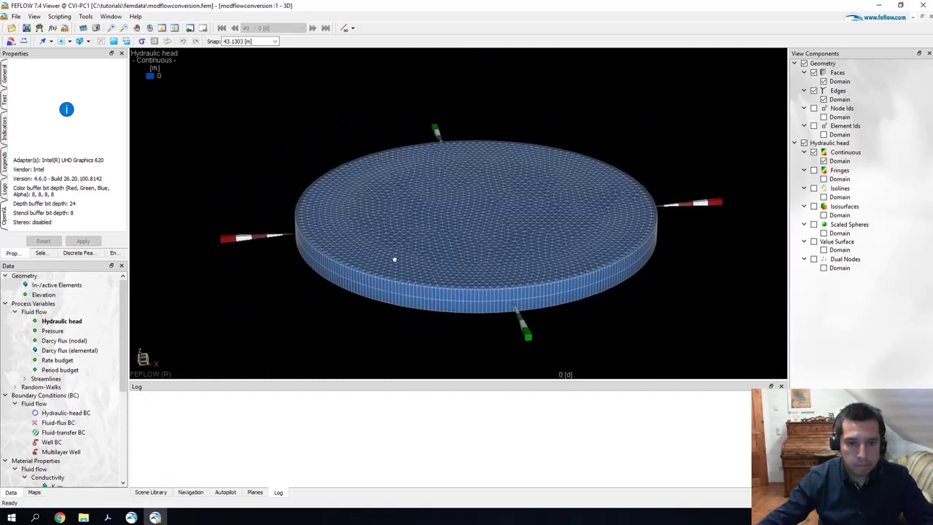
drag(395, 272, 524, 290)
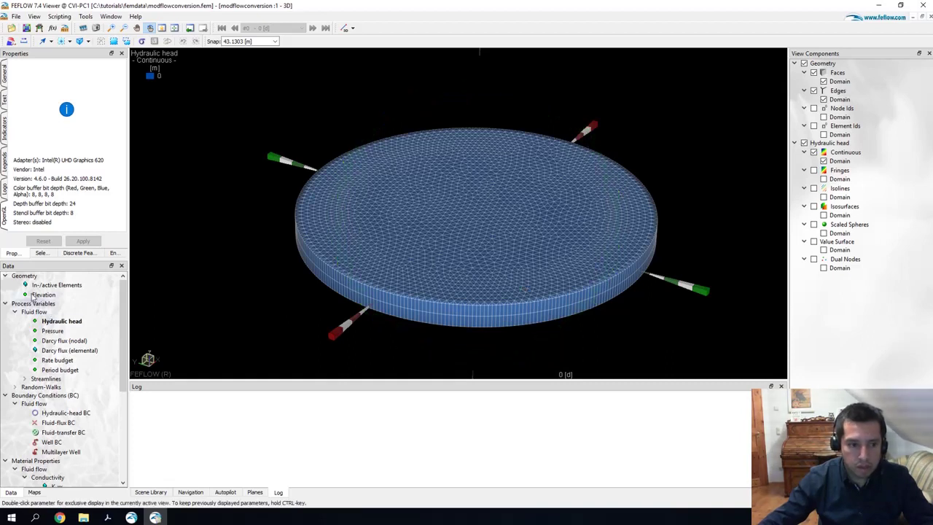
- Collapse the Data tree groups and show MF6_DISV_CELLID on the tilted 3D mesh
click(5, 276)
click(5, 285)
click(5, 293)
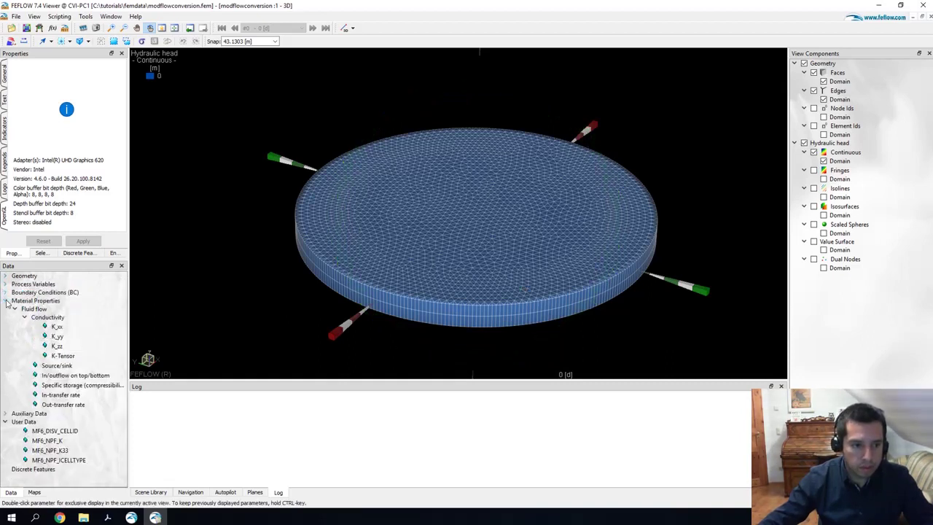
click(6, 301)
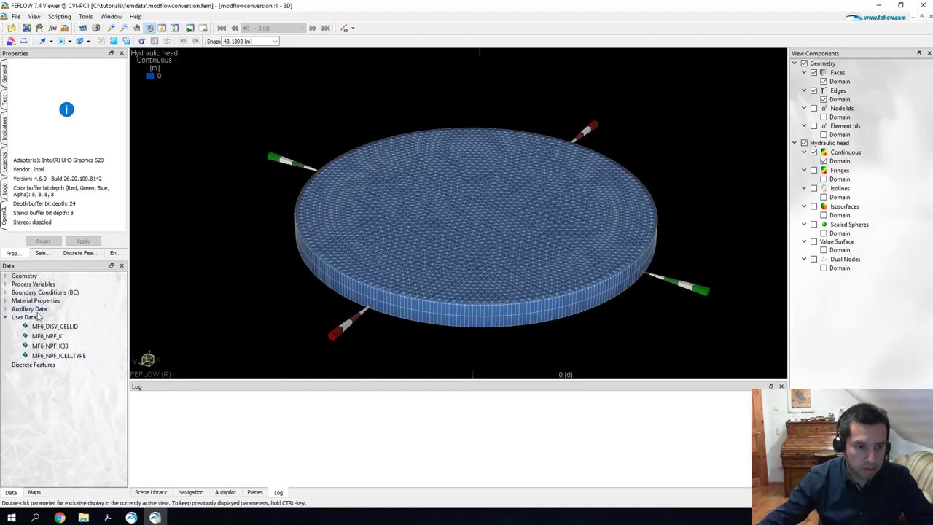
double_click(72, 328)
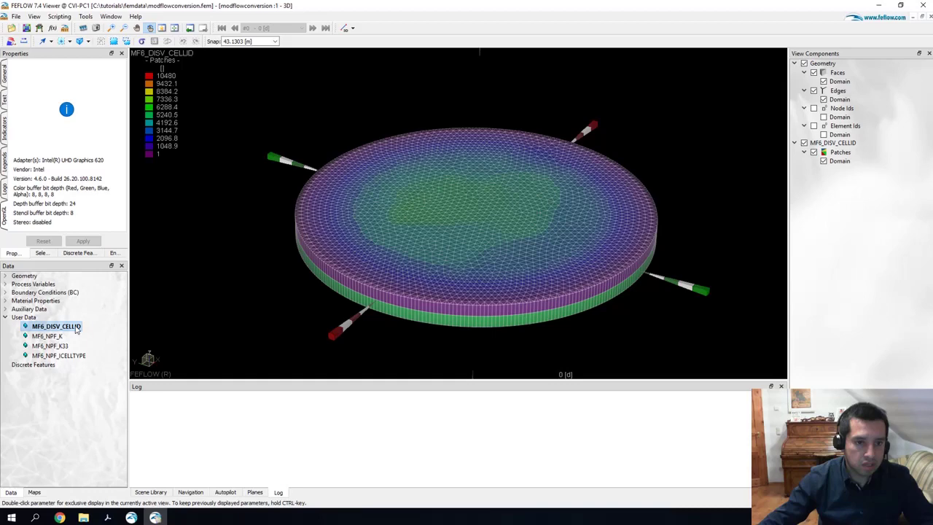
drag(466, 267, 423, 335)
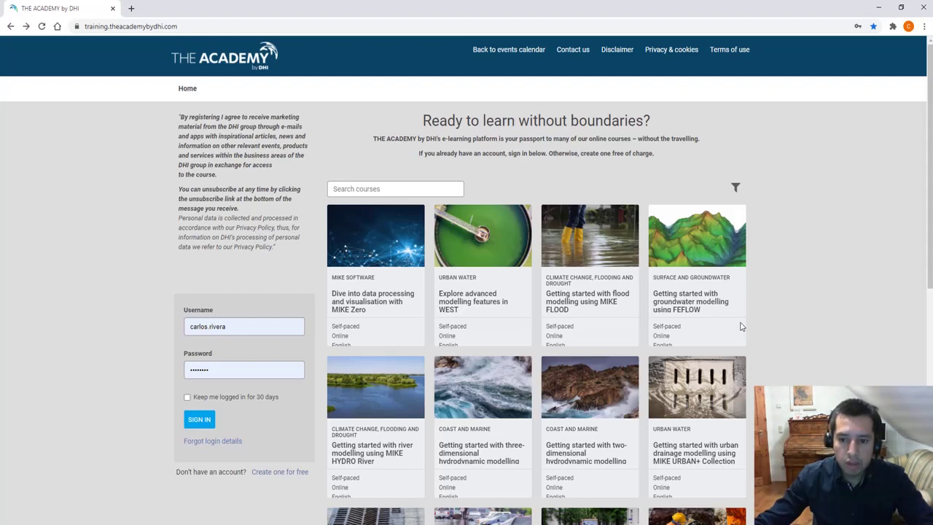
- Open the 'Getting started with groundwater modelling using FEFLOW' course and collapse Module 1 to list all modules
click(681, 310)
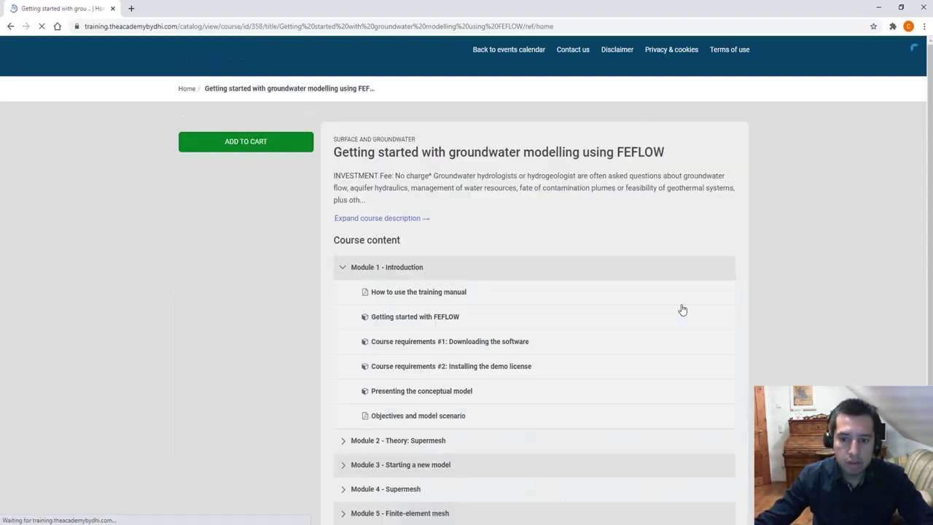
click(343, 270)
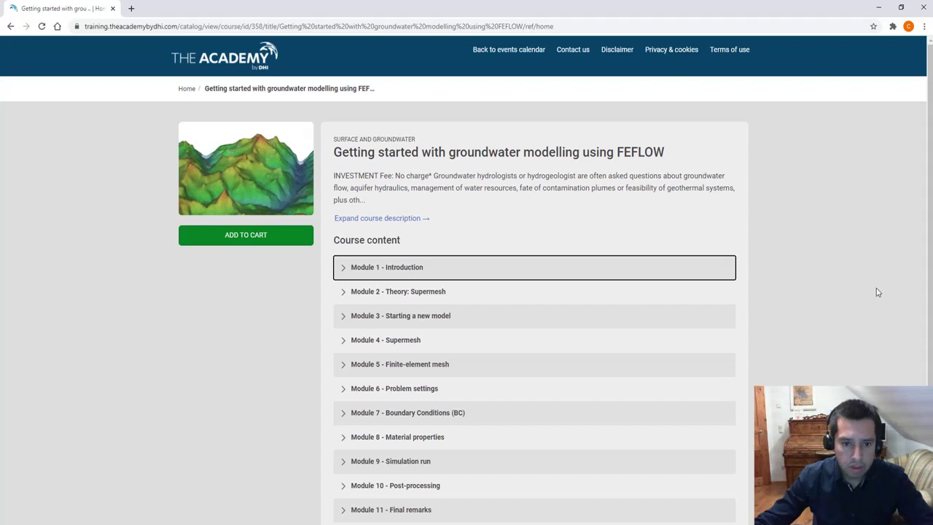
scroll(878, 292, down, 1)
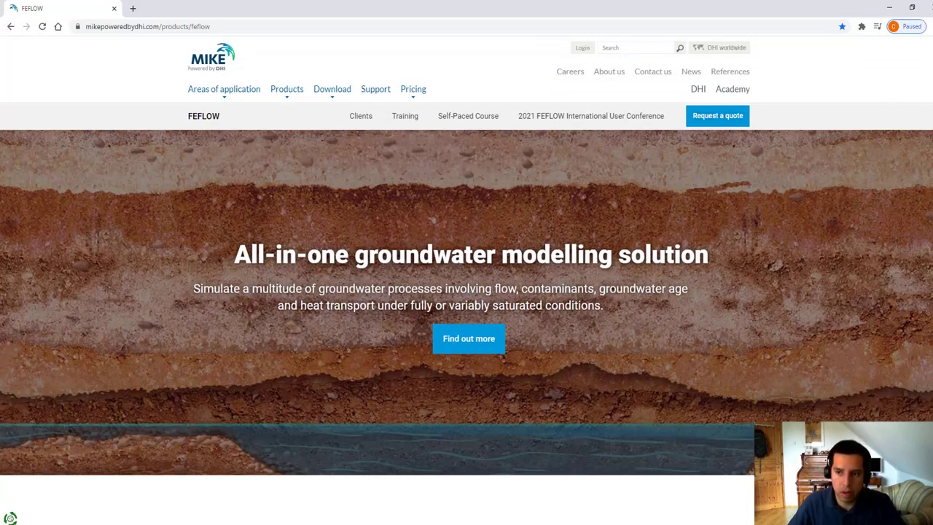
- Scroll through the FEFLOW product page down to the 'Let's get started' information request form
scroll(466, 277, down, 6)
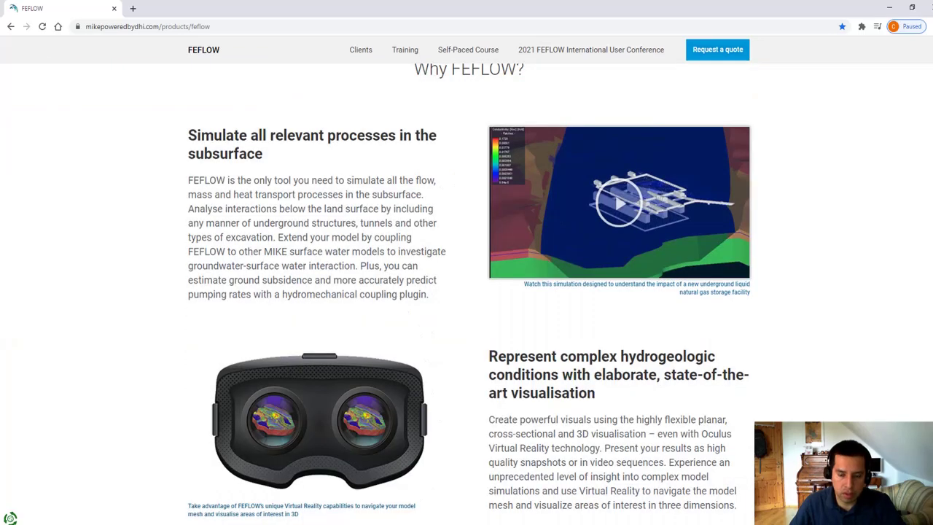
scroll(930, 195, down, 8)
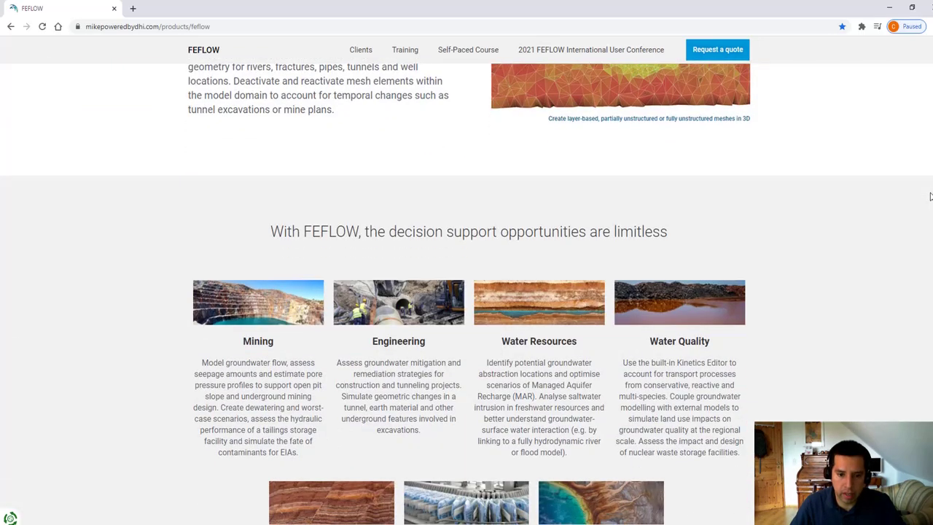
scroll(930, 195, down, 2)
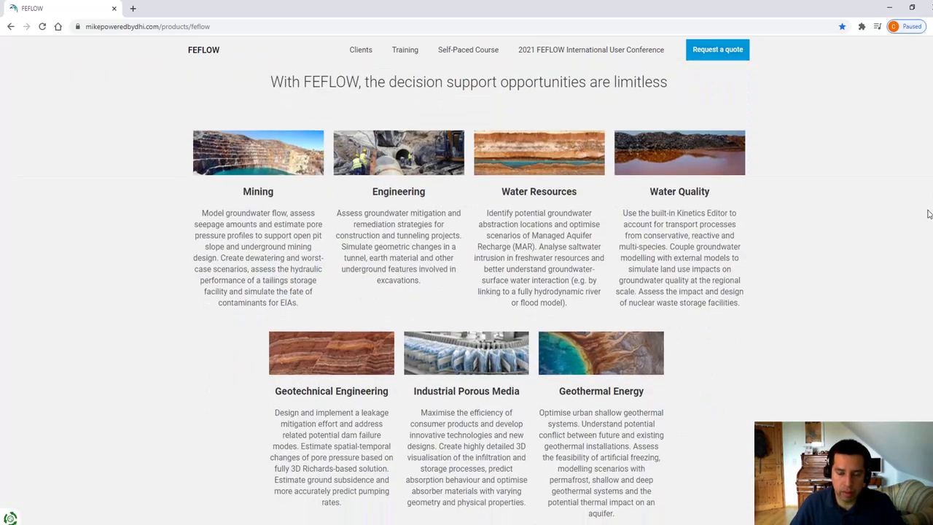
scroll(927, 213, down, 7)
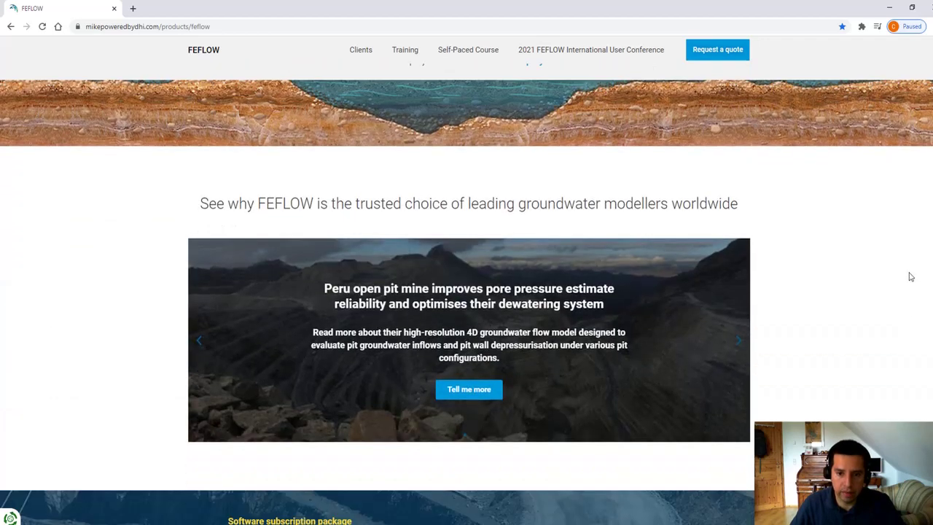
scroll(908, 275, down, 2)
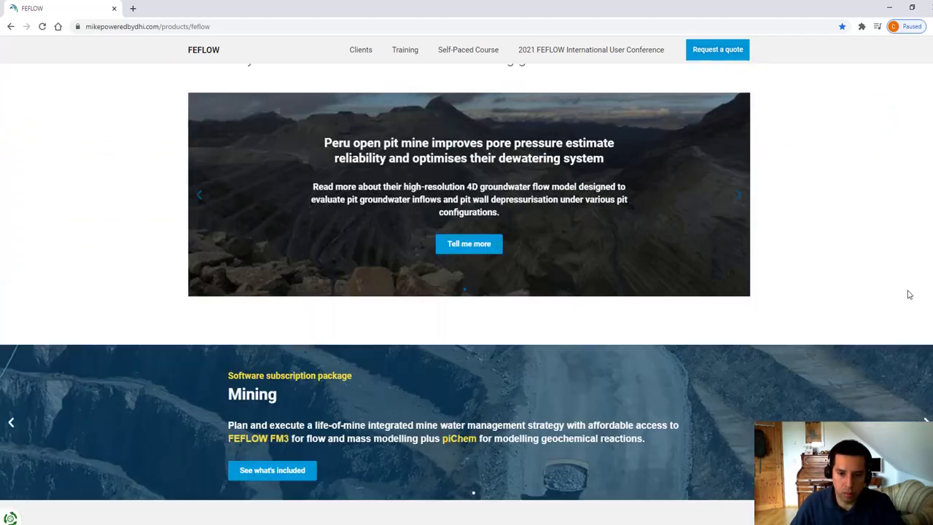
scroll(906, 293, down, 5)
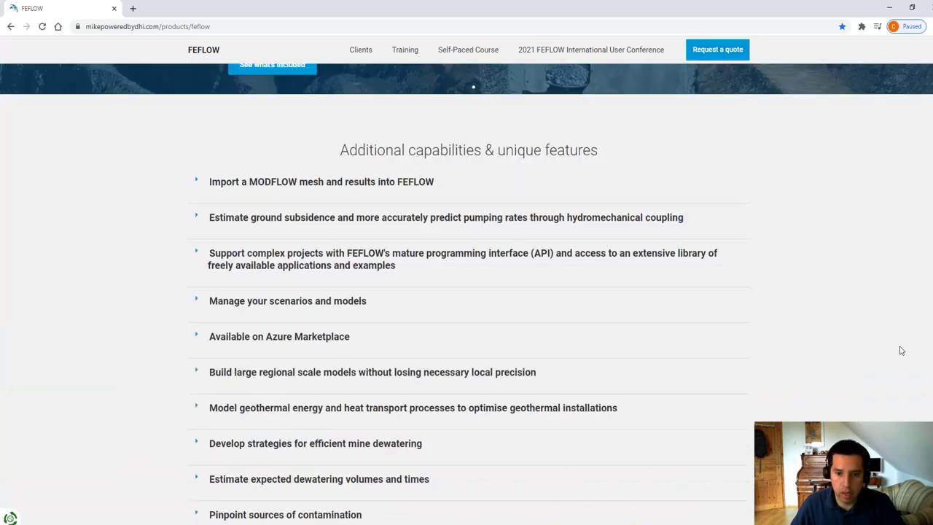
scroll(902, 351, down, 16)
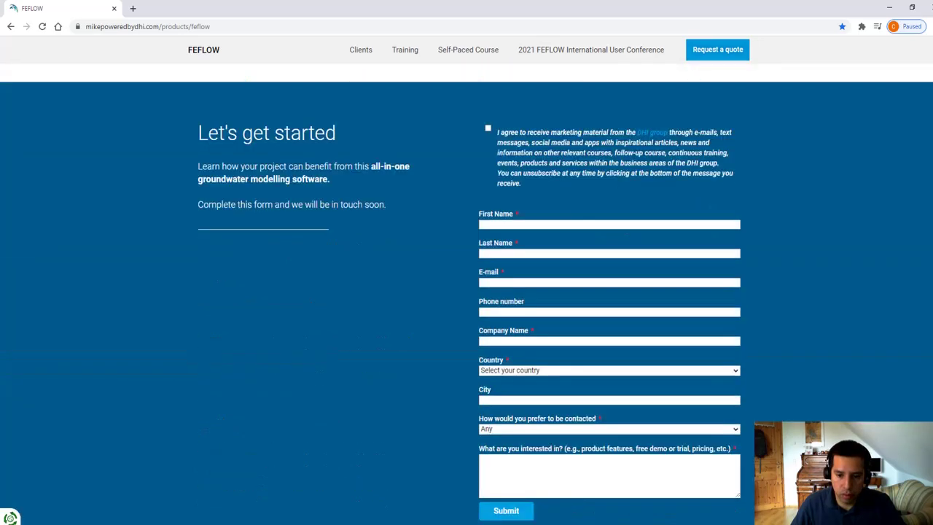
scroll(467, 291, down, 1)
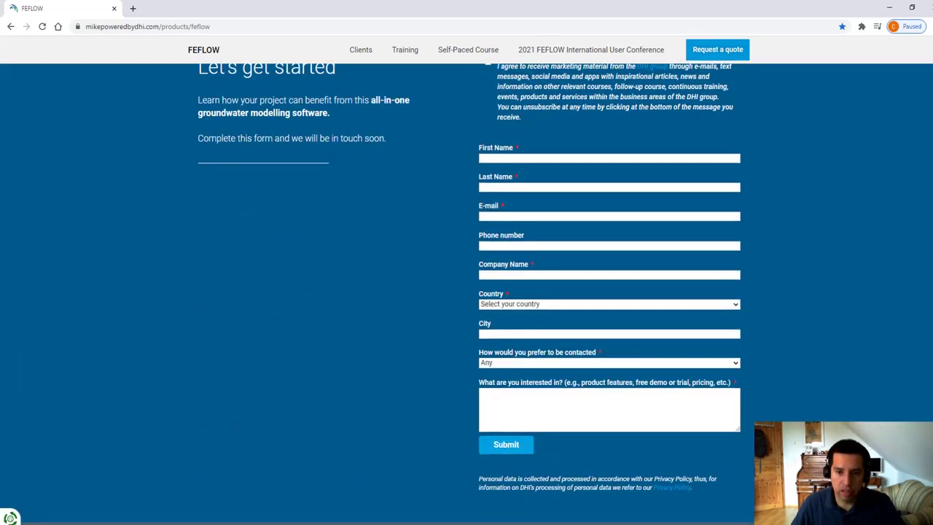